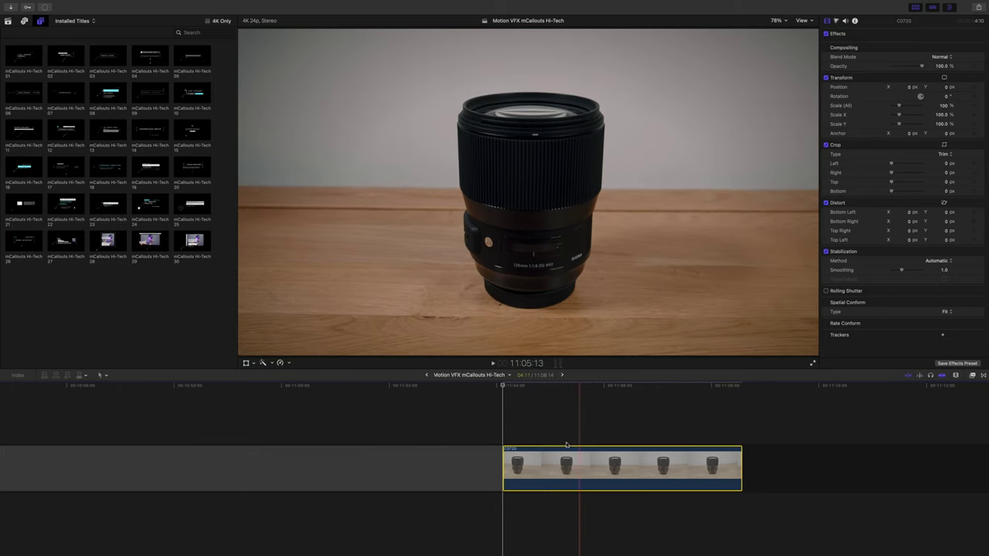
- Add mCallouts Hi-Tech 01 above the lens clip and trim its end to match the clip
click(23, 57)
drag(23, 57, 547, 437)
drag(605, 426, 606, 427)
scroll(607, 427, right, 3)
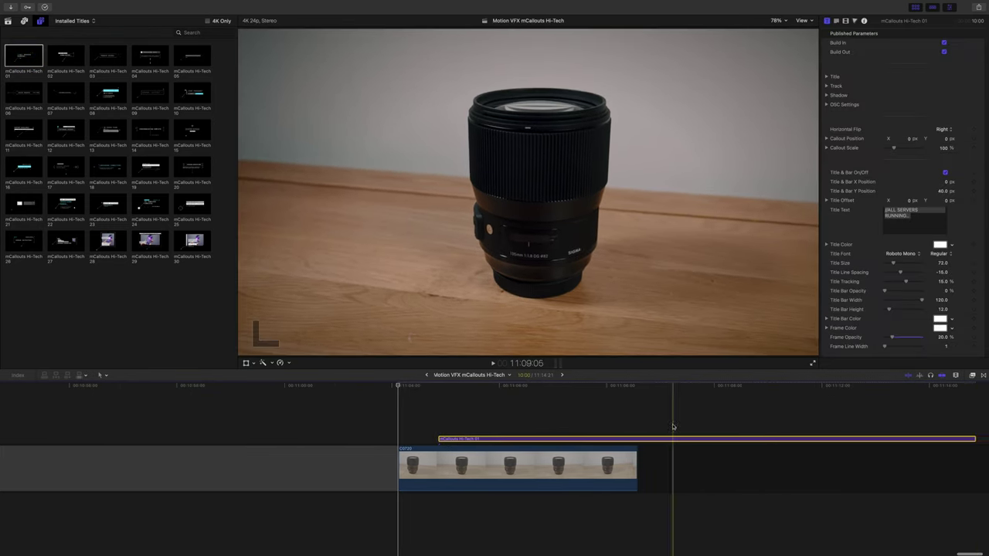
drag(978, 439, 636, 438)
- Connect mCallouts Hi-Tech 02, trim it to the clip's end, and disable title 01
click(66, 58)
key(q)
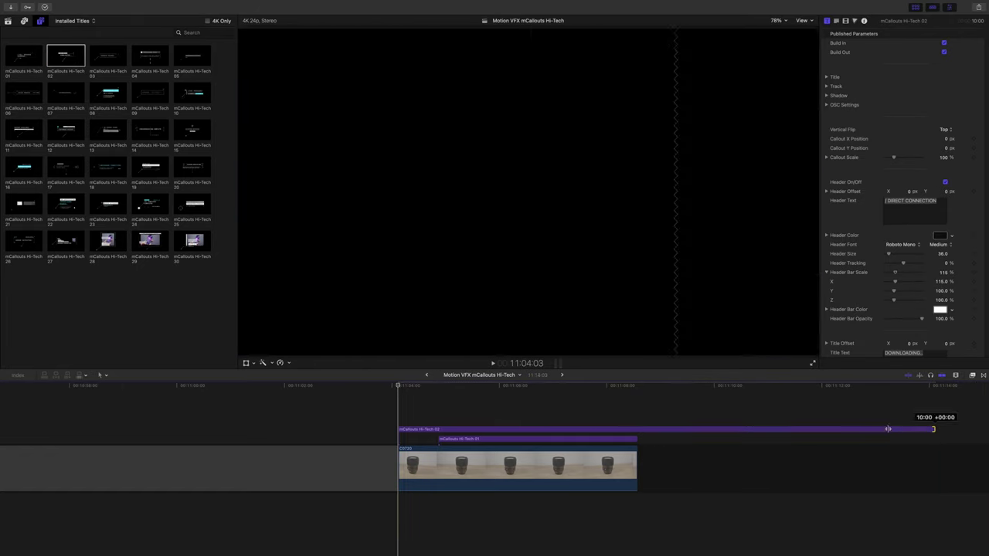
drag(888, 429, 637, 429)
click(501, 439)
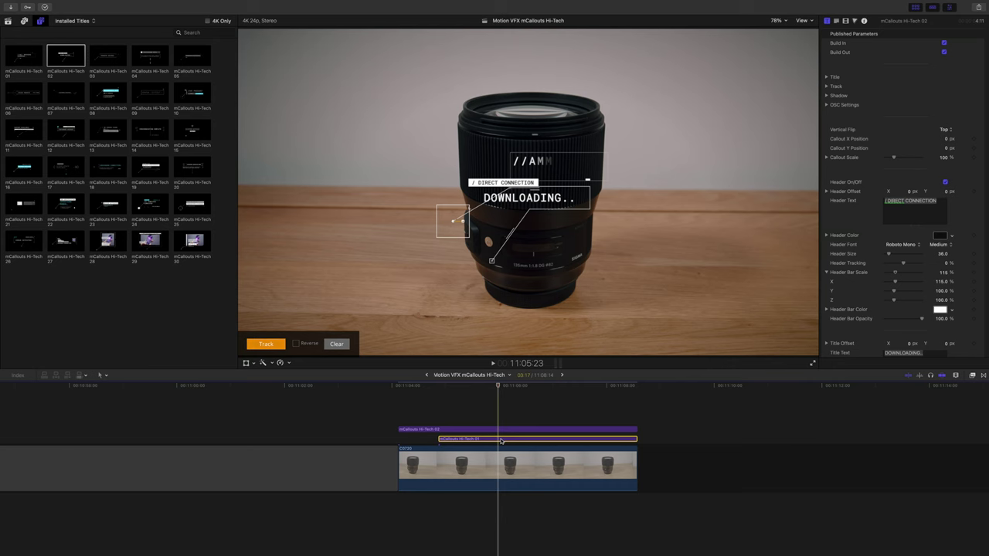
key(v)
click(495, 271)
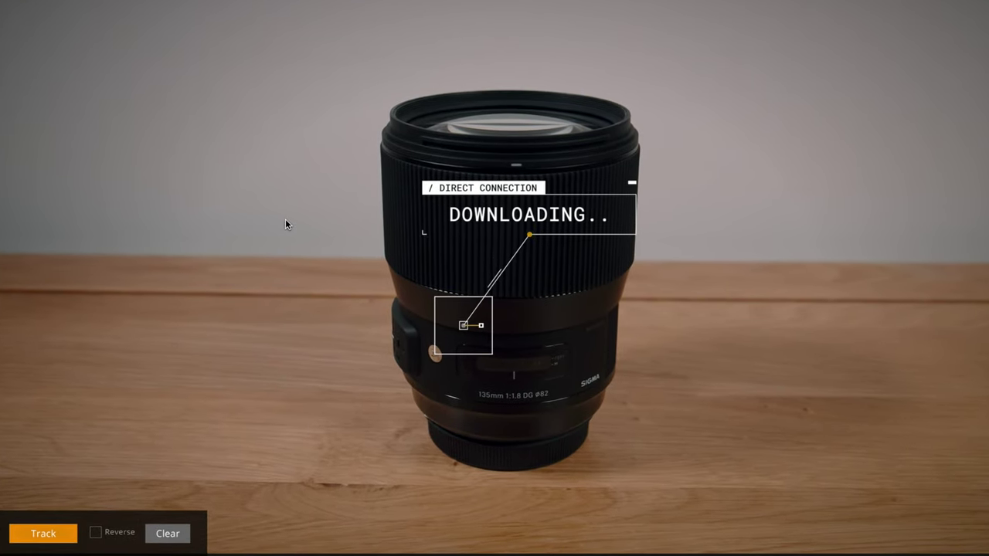
- Move the tracking box up-right, shift the DOWNLOADING text left, and resize the box around the lens
drag(491, 303, 571, 196)
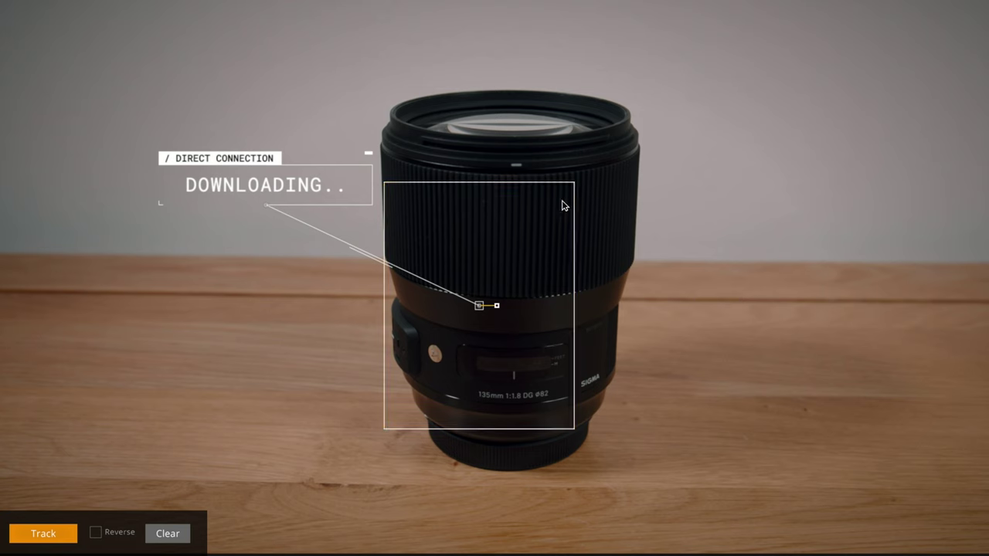
drag(479, 305, 504, 276)
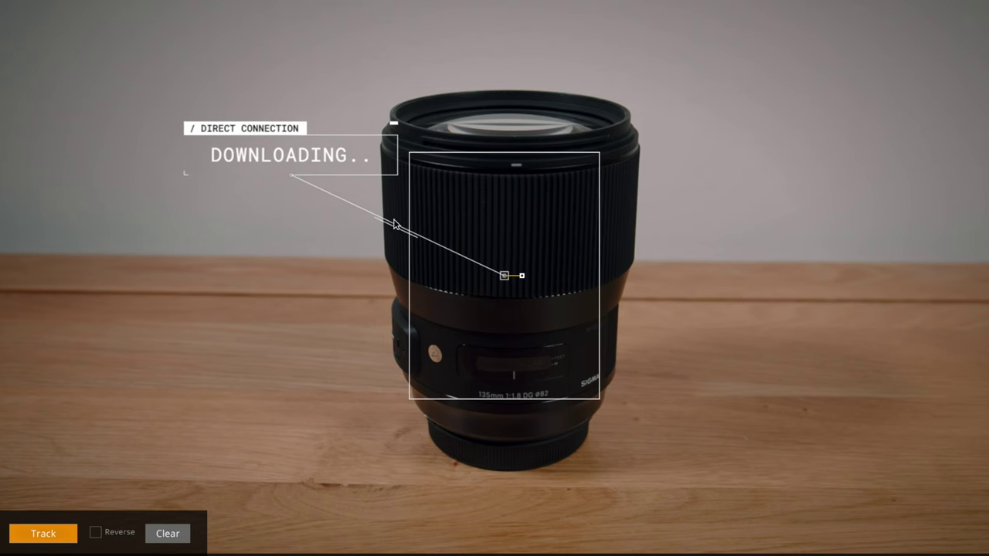
drag(292, 180, 255, 175)
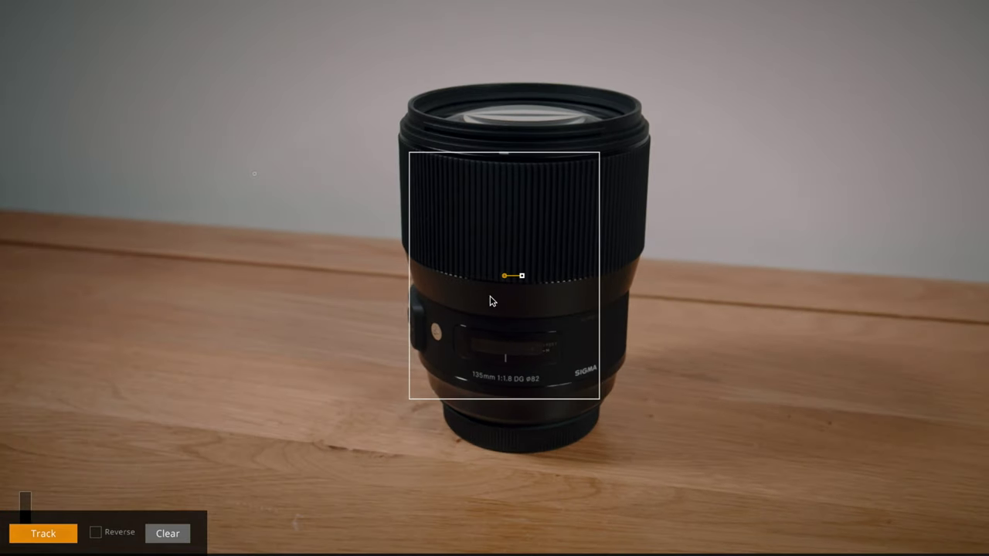
drag(600, 398, 454, 351)
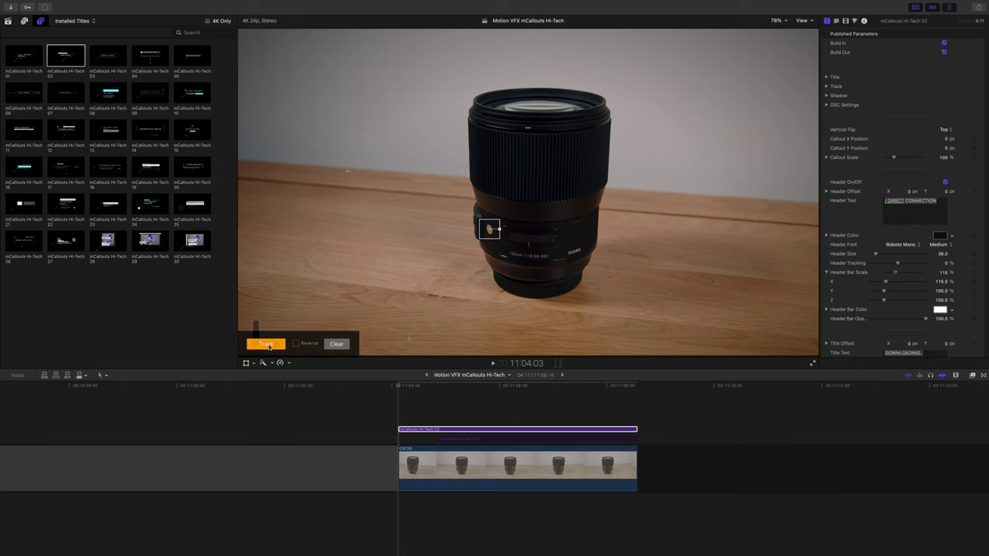
- Track the callout to the lens, nudging the tracking box onto the lens rim and re-tracking
click(267, 345)
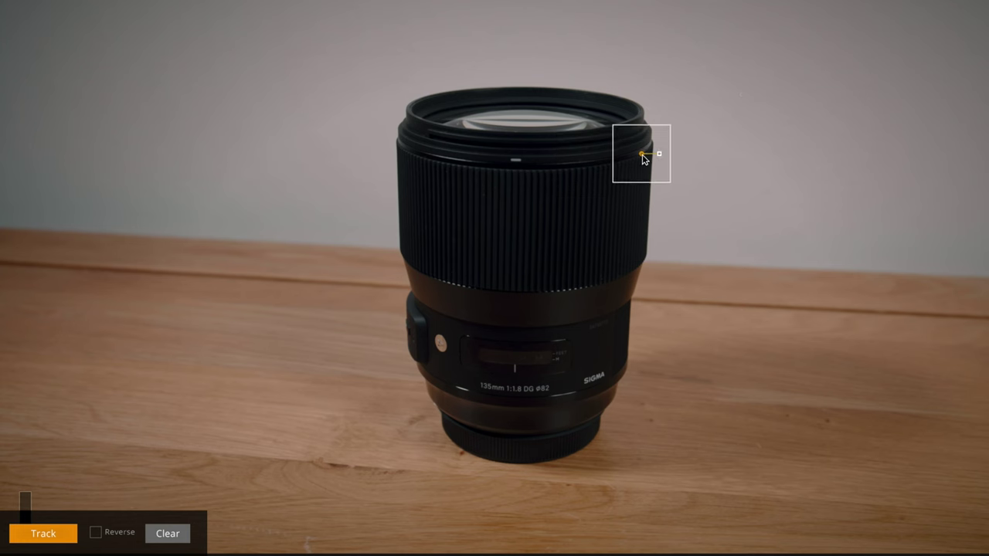
drag(647, 155, 626, 156)
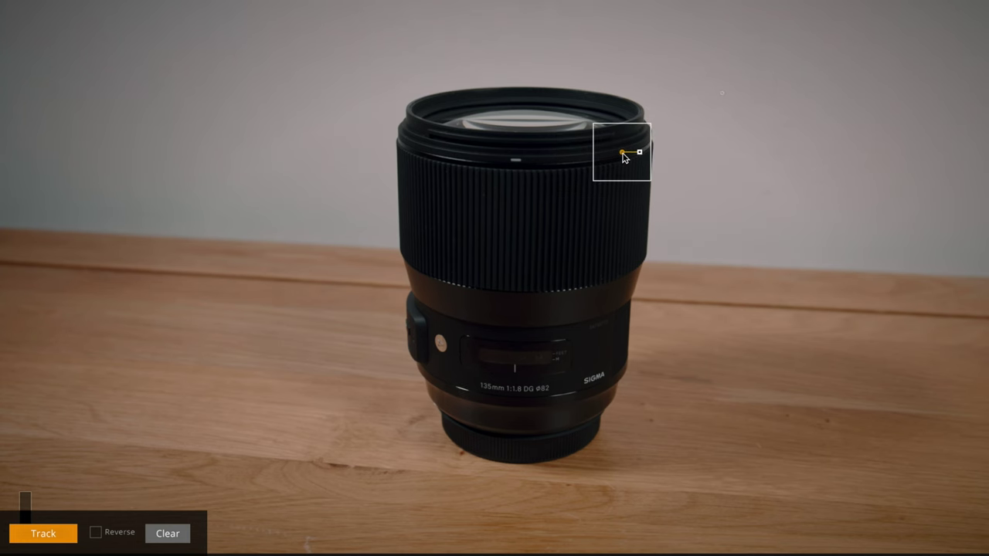
click(43, 533)
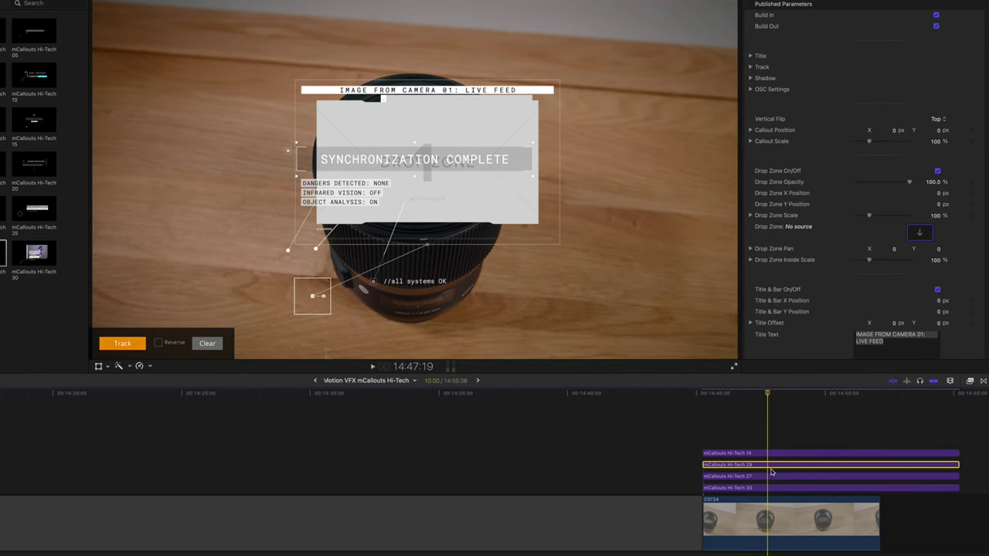
- Select the mCallouts Hi-Tech 30 title and turn off its Build Out animation in the Inspector
click(769, 476)
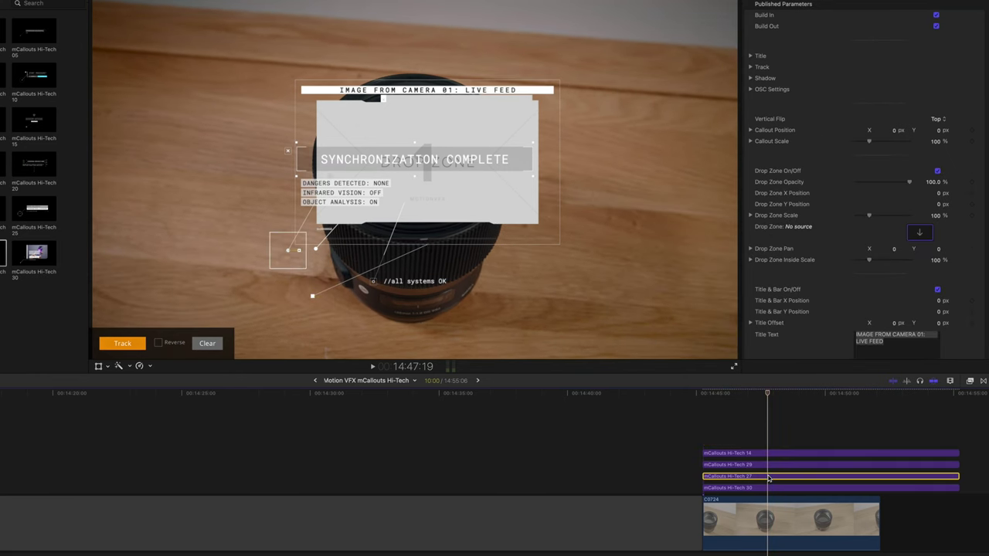
click(768, 488)
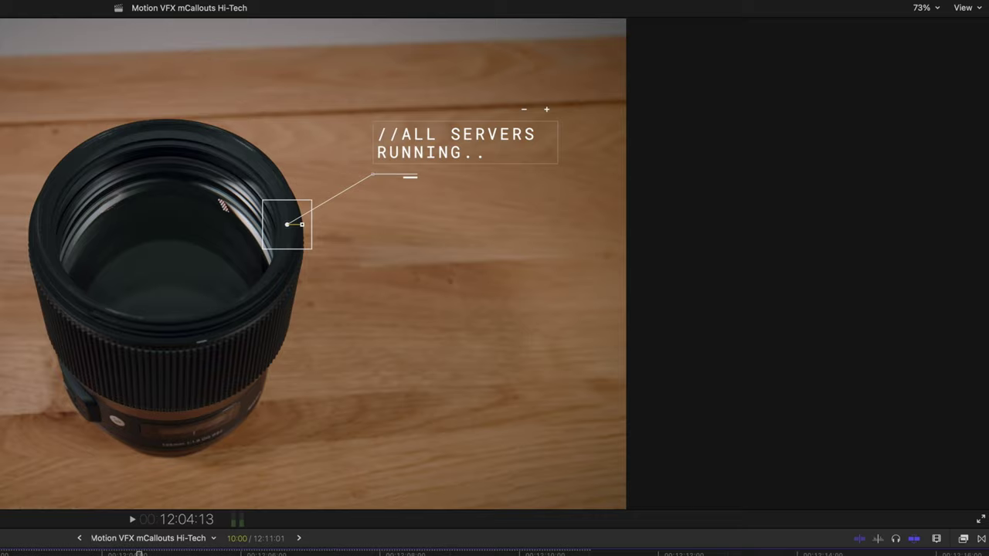
click(951, 8)
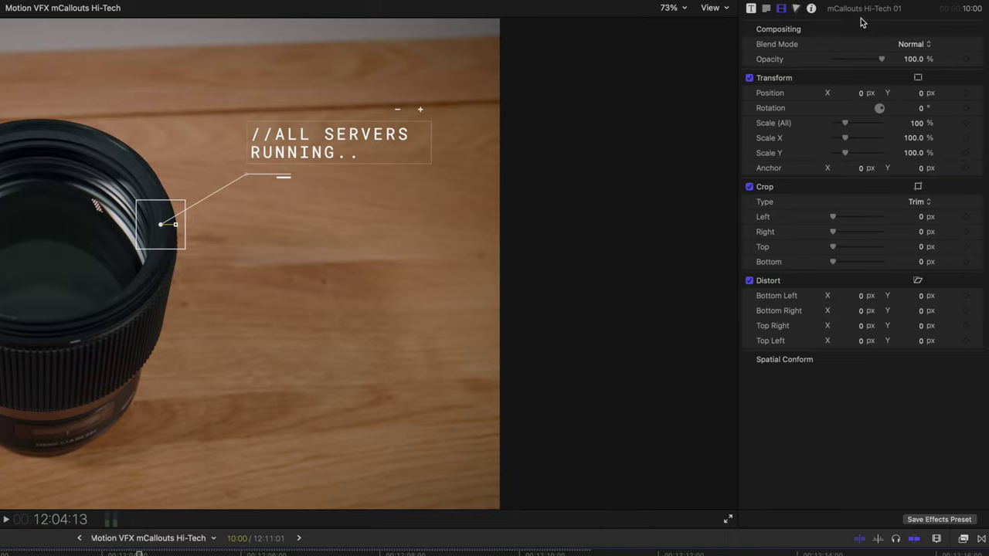
click(751, 9)
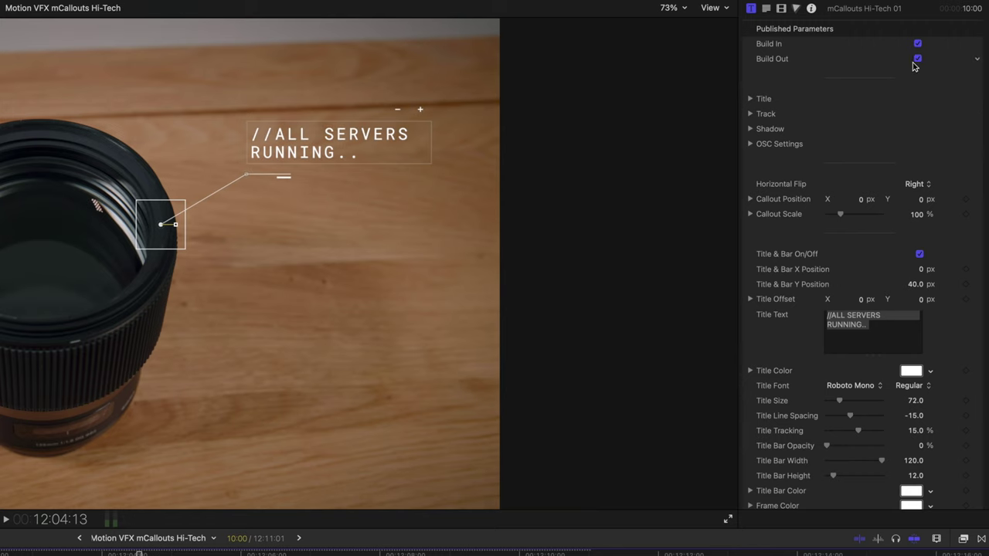
click(917, 59)
- Try Horizontal Flip Left then back to Right, and toggle Title & Bar off and on
scroll(877, 90, down, 3)
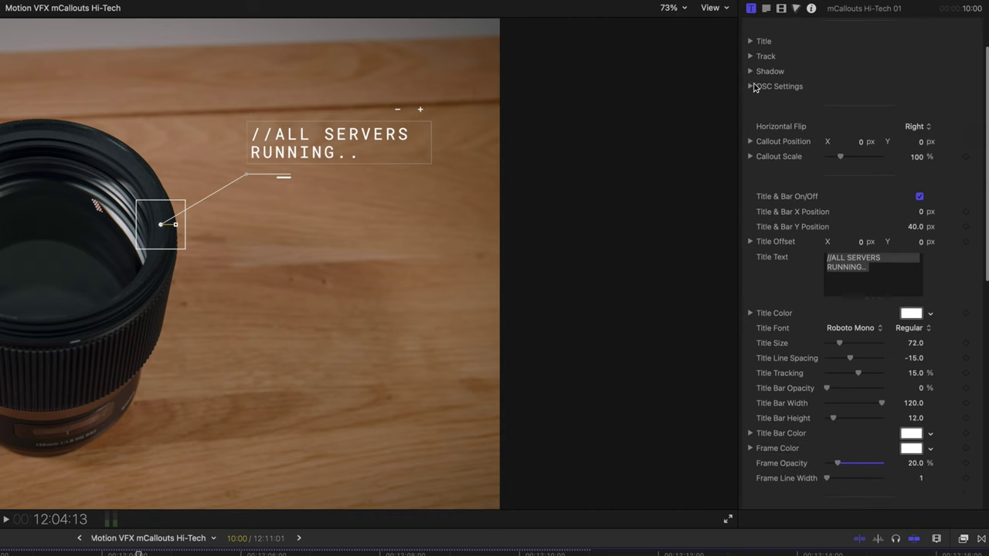
click(916, 117)
click(917, 132)
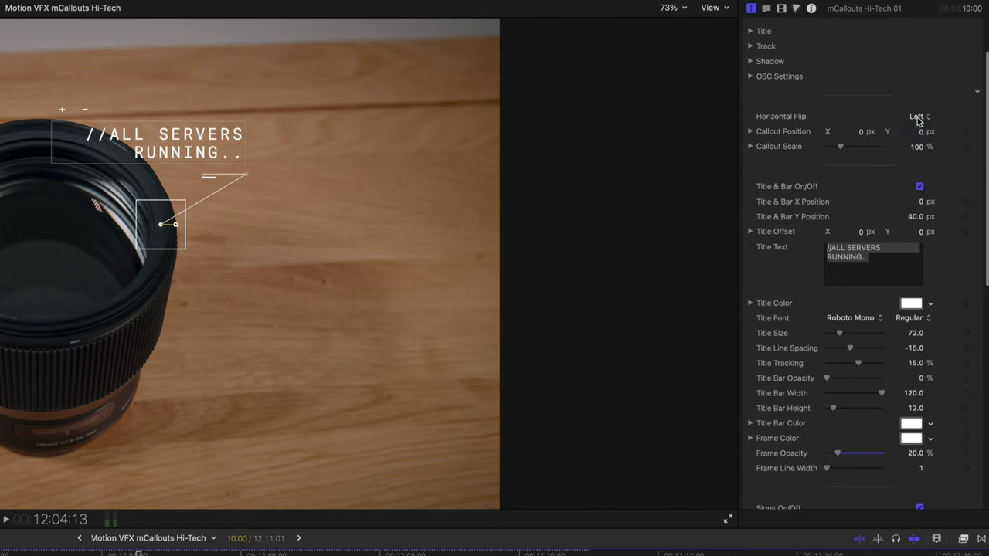
click(921, 105)
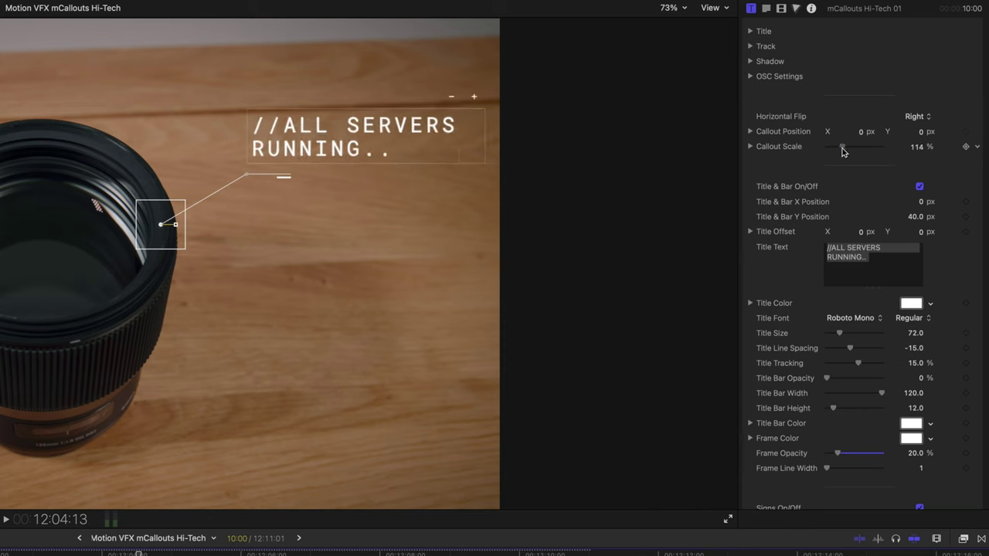
click(919, 187)
click(919, 187)
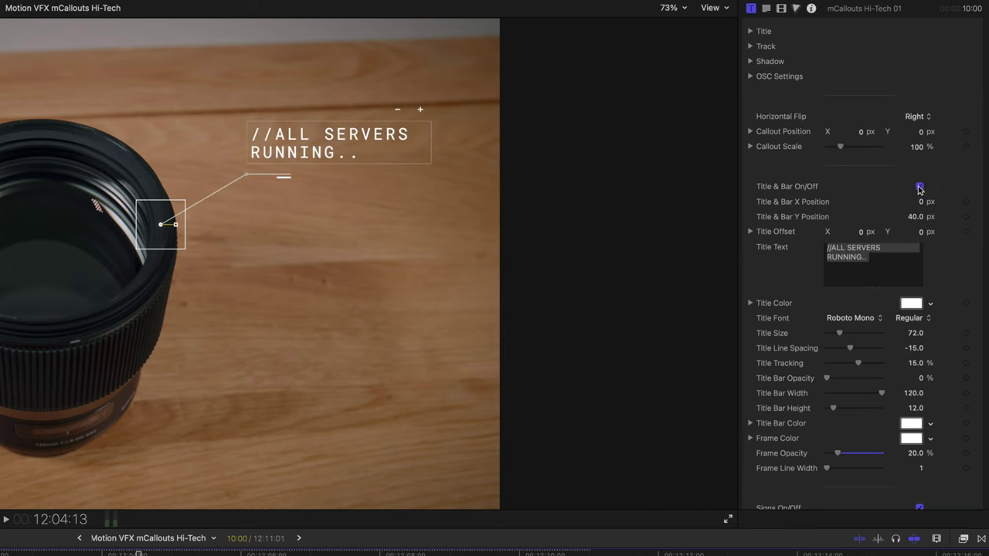
- Delete the existing callout title text and make the title colour red
scroll(898, 216, down, 2)
scroll(879, 193, down, 2)
click(861, 167)
drag(861, 167, 834, 160)
key(BackSpace)
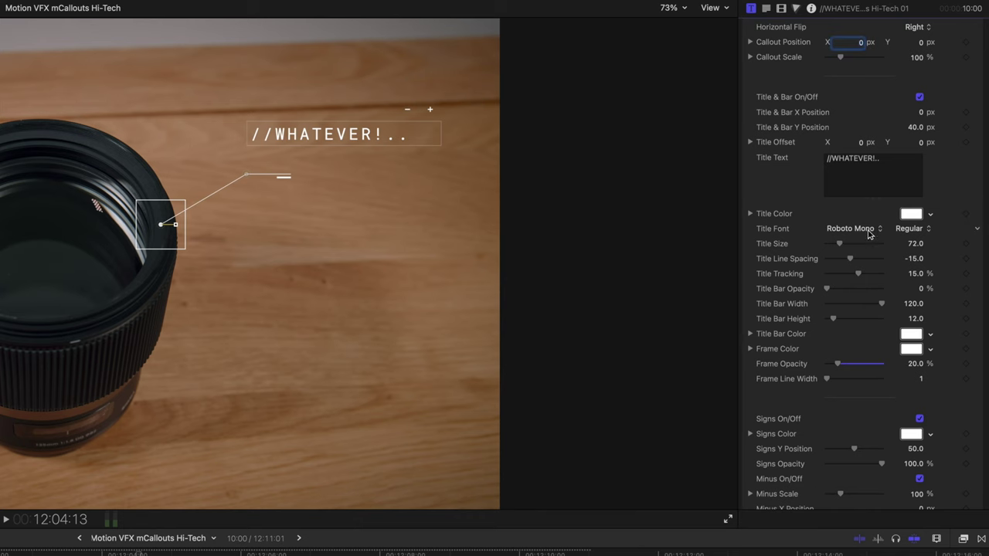
scroll(878, 230, down, 3)
click(911, 142)
click(260, 531)
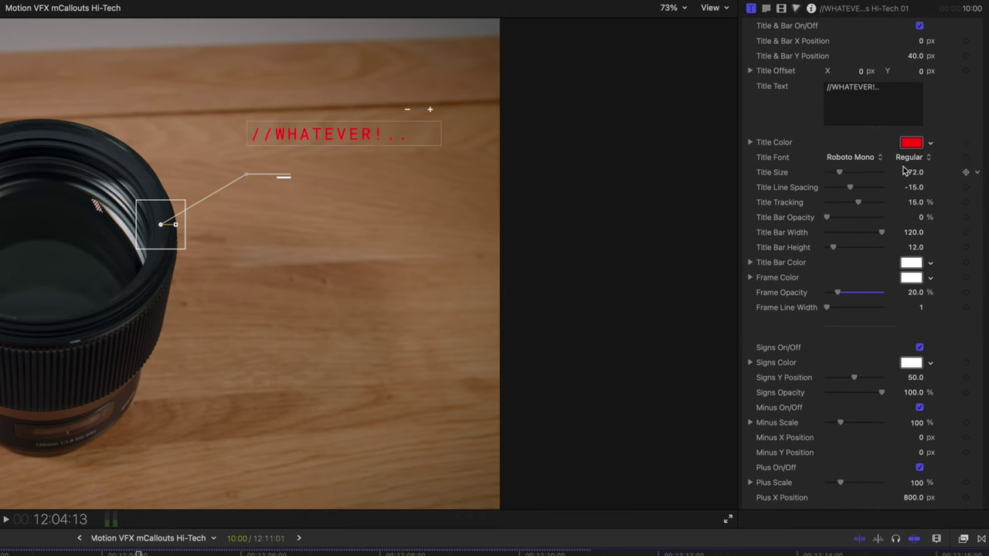
- Set Title Bar Height to 0, try a thicker frame, then undo it
scroll(908, 217, down, 2)
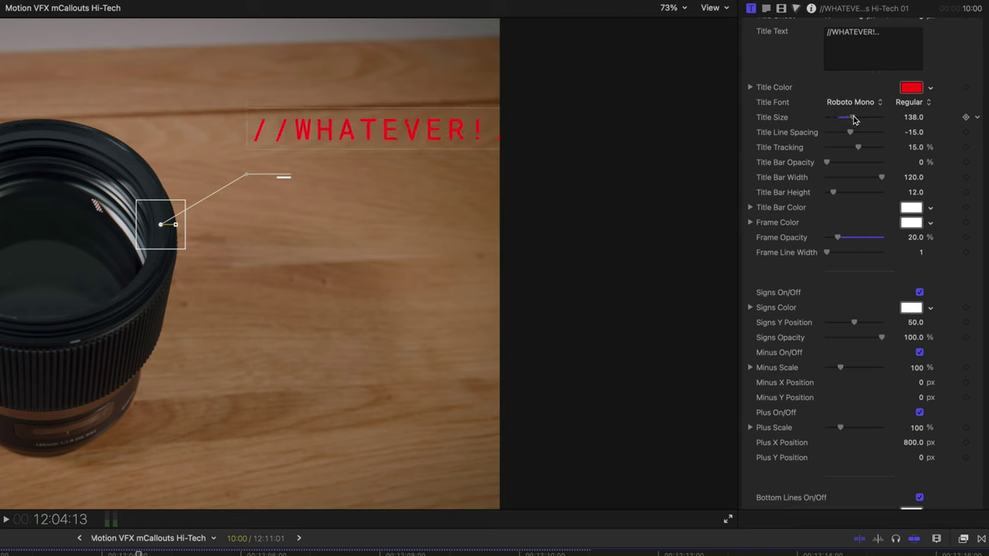
scroll(897, 126, down, 1)
mouse_move(833, 165)
mouse_down()
mouse_move(845, 167)
mouse_move(823, 166)
mouse_up()
mouse_move(838, 209)
mouse_down()
mouse_move(886, 210)
mouse_move(839, 227)
mouse_up()
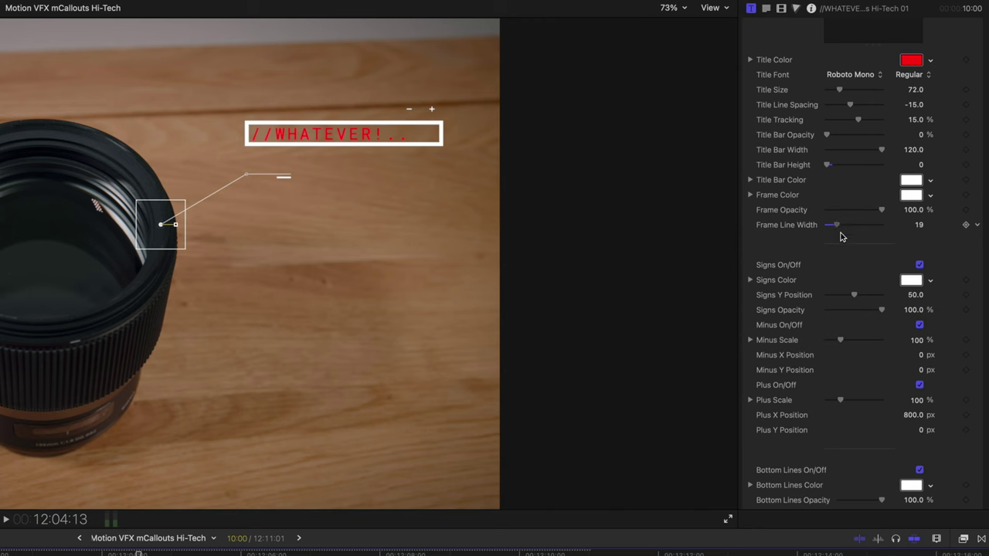
scroll(834, 201, down, 2)
key(super+z)
key(super+z)
click(920, 221)
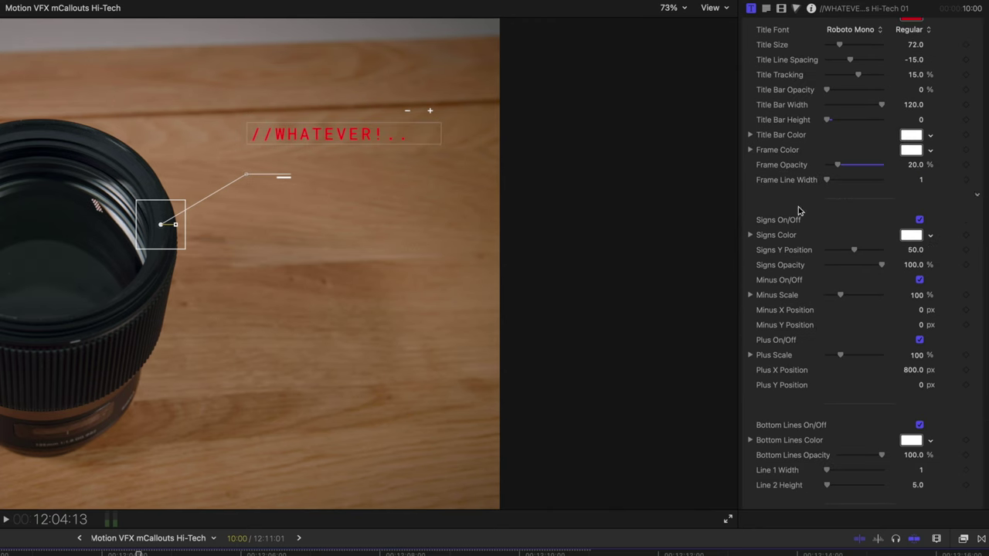
- Recolour the signs blue and set the title bar colour to green
click(911, 235)
click(251, 511)
click(911, 135)
click(309, 553)
click(251, 512)
- Make the frame green at full opacity and the bottom lines cyan
click(912, 152)
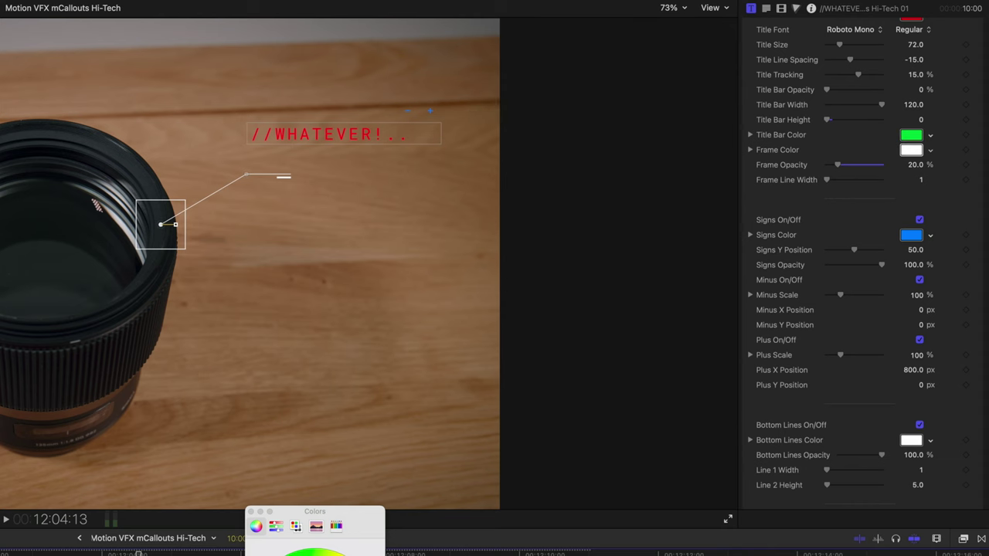
click(252, 513)
drag(838, 165, 840, 188)
scroll(886, 310, down, 3)
scroll(866, 165, down, 2)
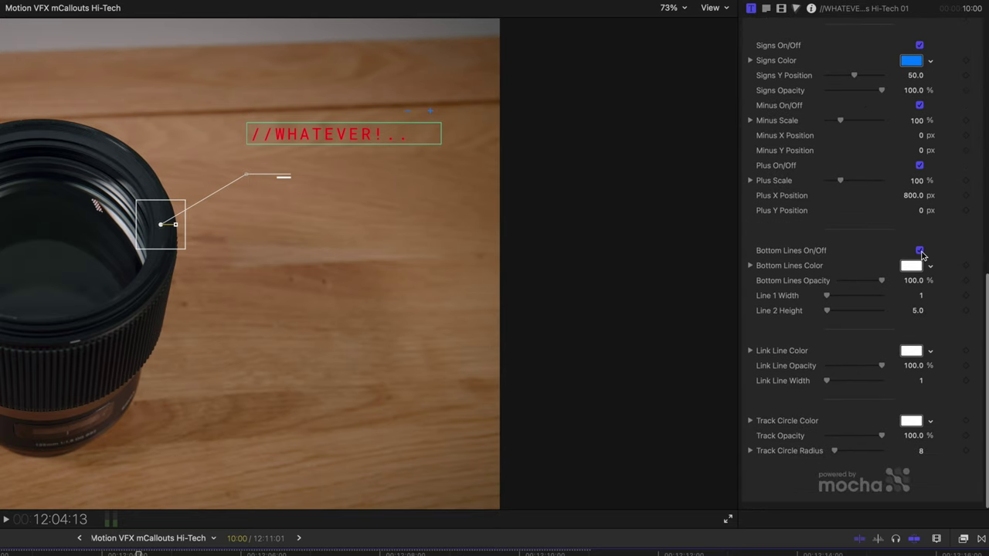
click(911, 266)
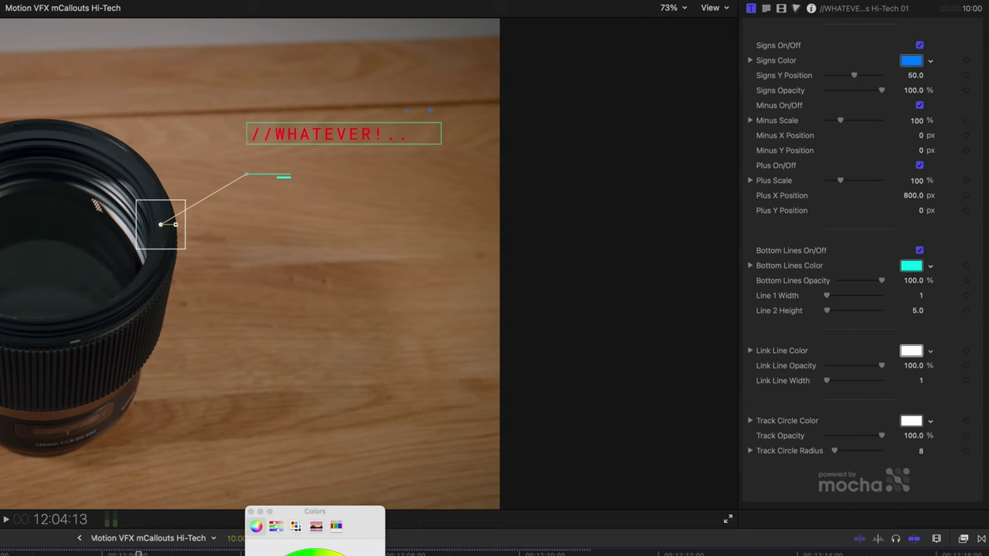
key(Escape)
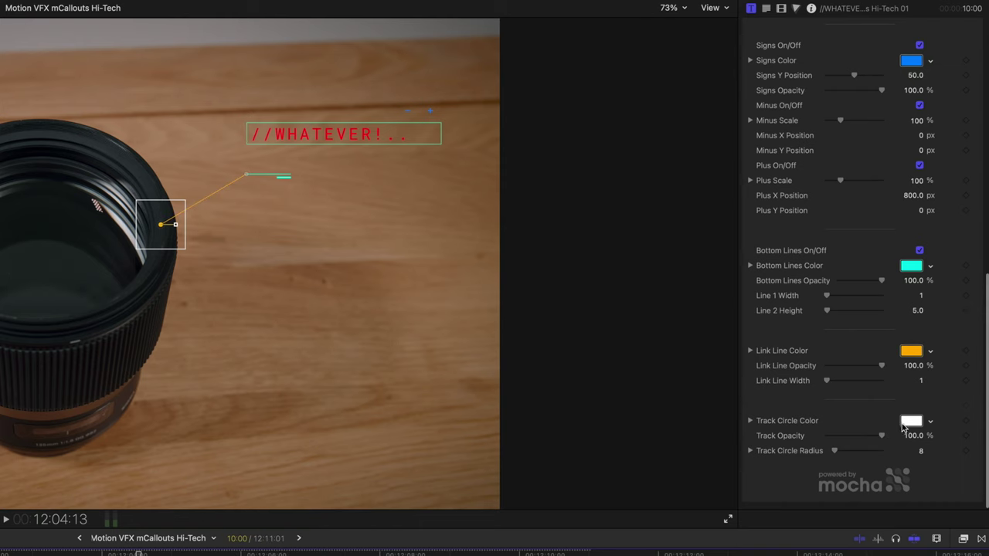
click(911, 421)
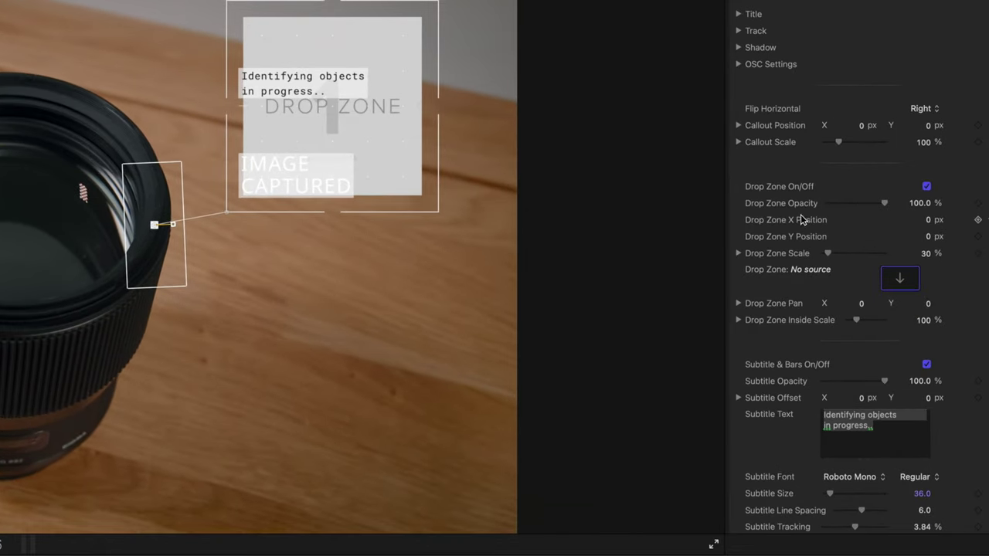
- Set clip C0720 as the callout's Drop Zone source and apply it
scroll(801, 219, down, 5)
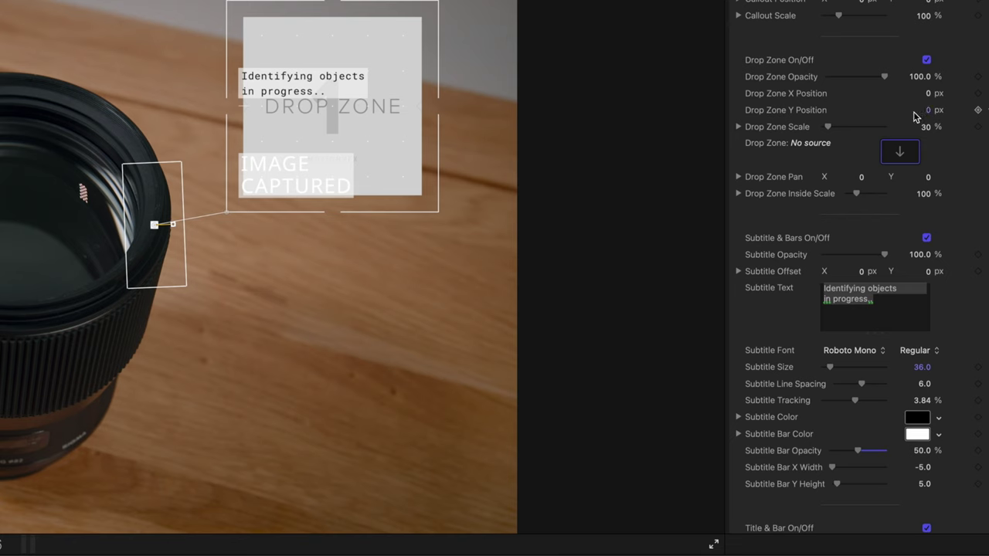
click(913, 160)
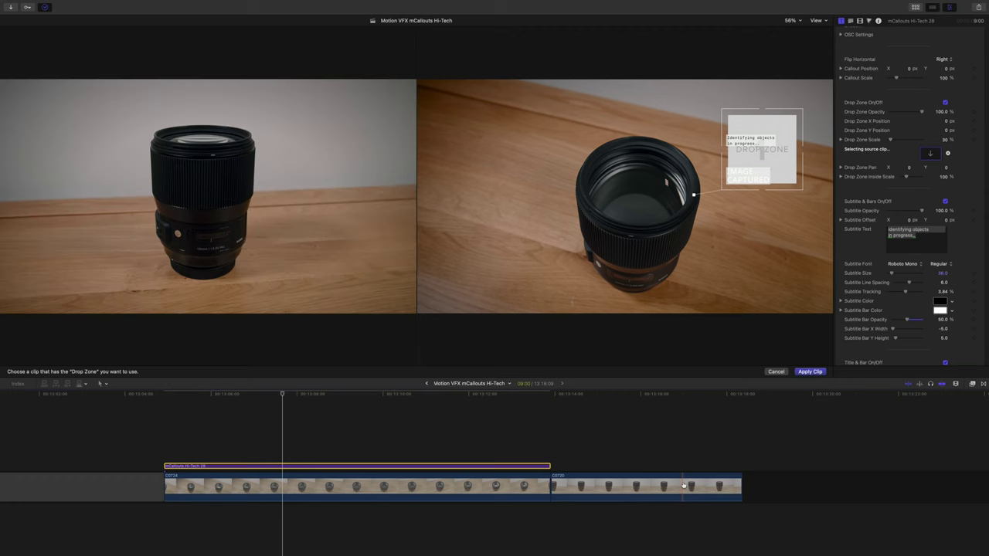
click(654, 488)
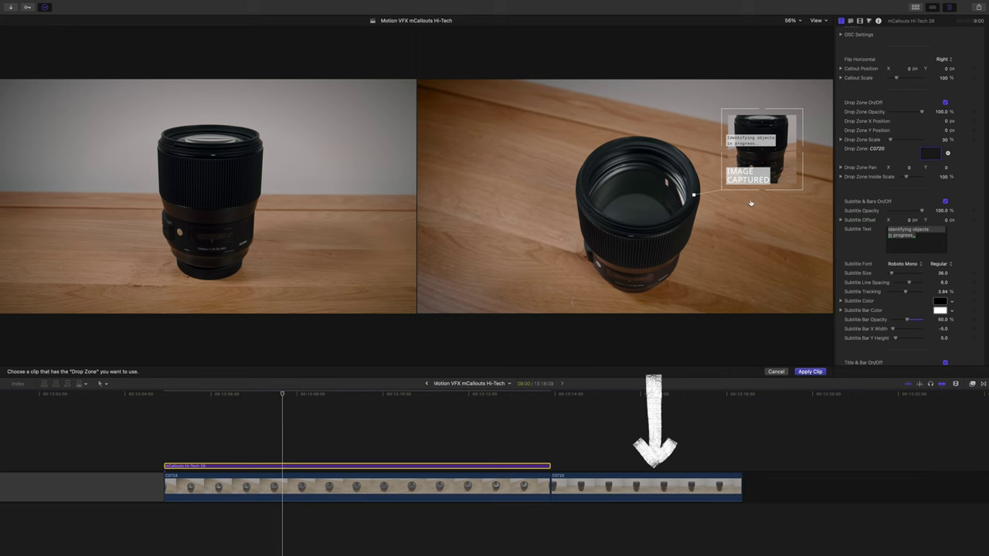
click(809, 372)
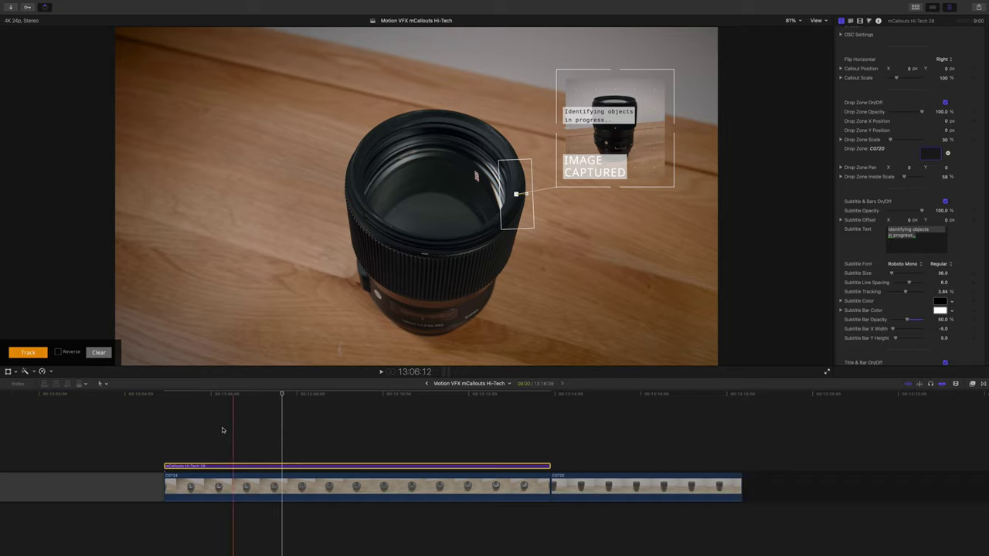
- Play back the callout, then fill the second callout's drop zone with the logo clip, scaled down
click(167, 436)
key(space)
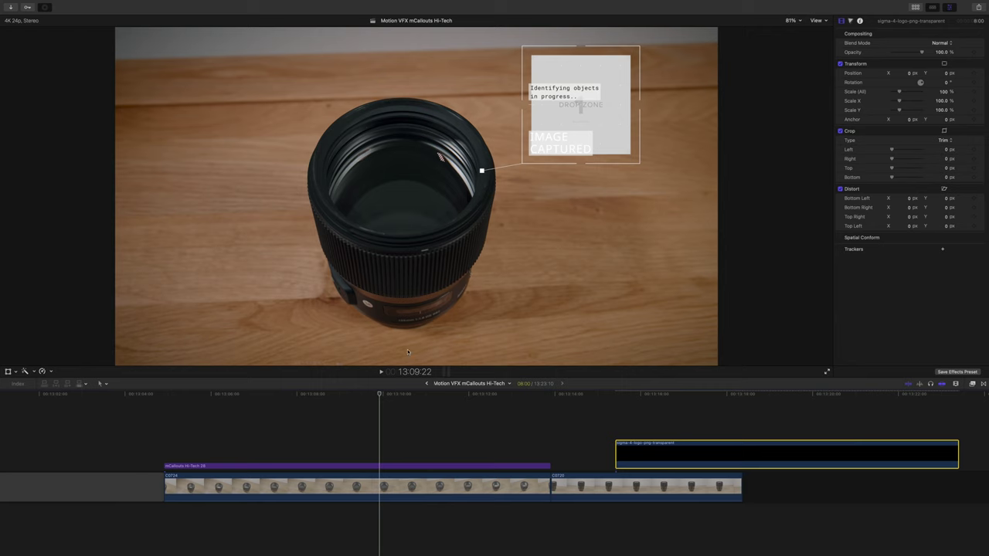
click(581, 116)
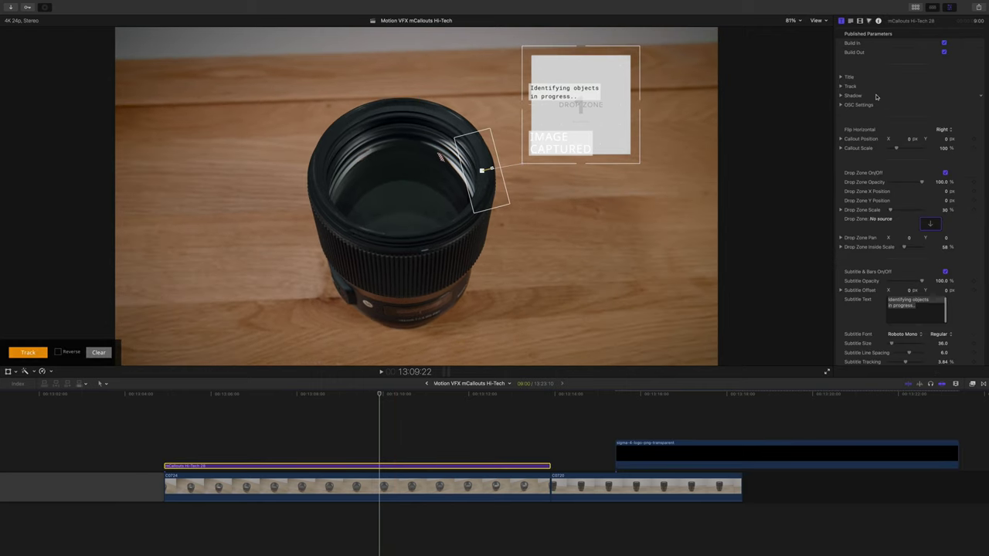
click(931, 225)
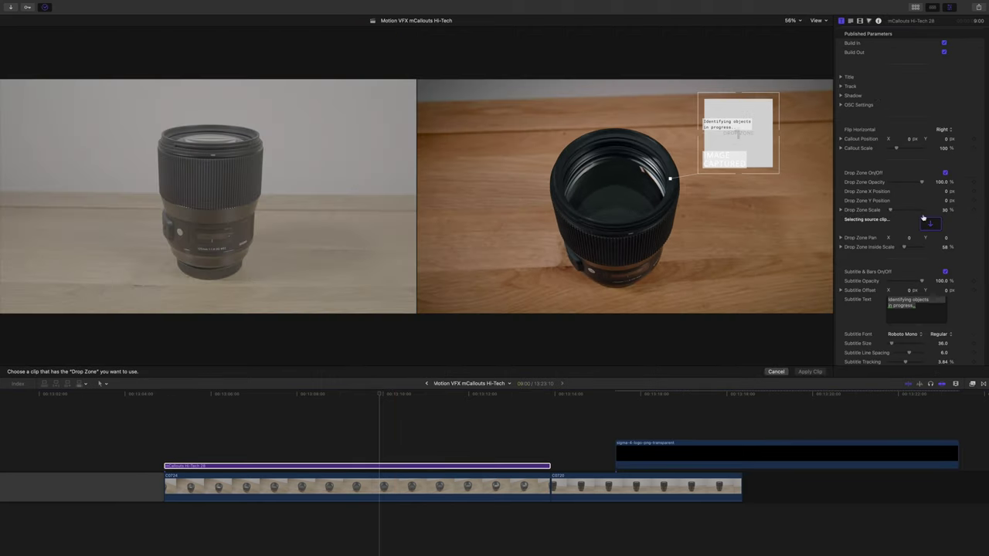
click(701, 451)
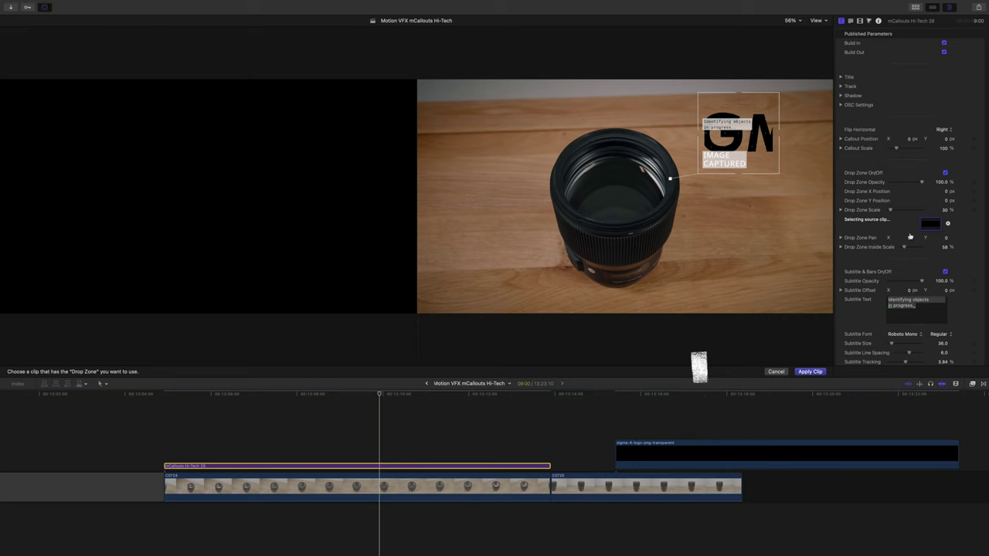
drag(905, 249, 903, 249)
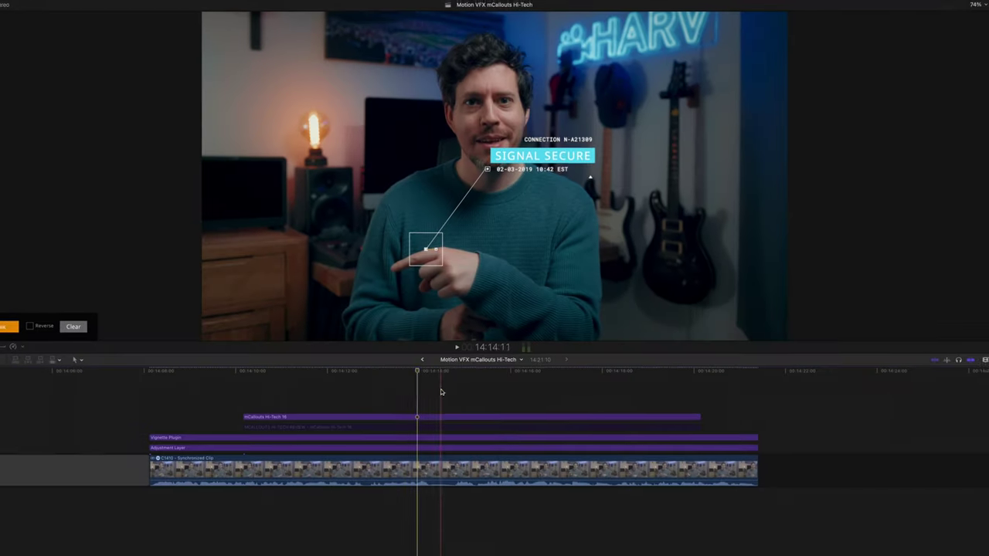
- Select the presenter's lower-third callout and review its Header, Title and Subtitle parameters in the Inspector
click(416, 416)
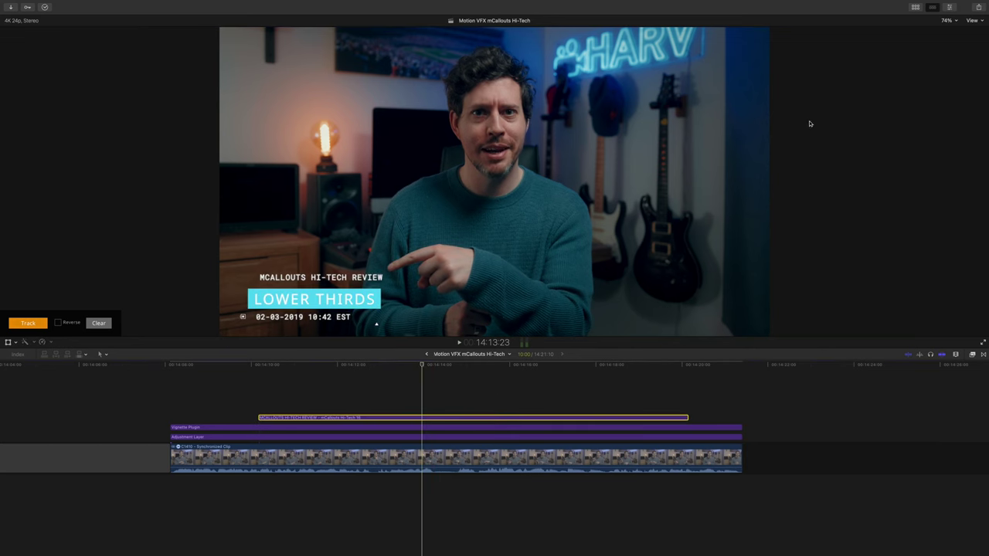
click(950, 7)
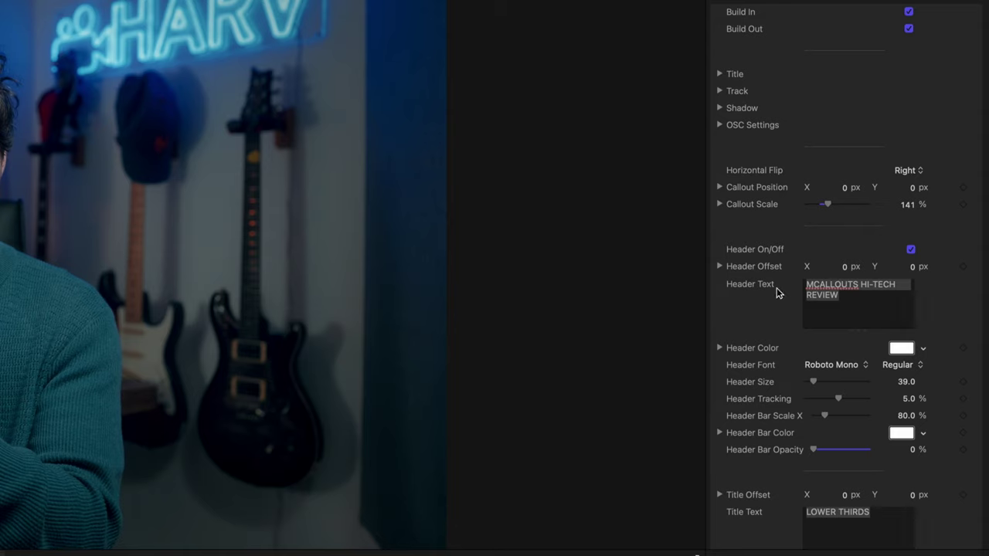
scroll(879, 294, down, 10)
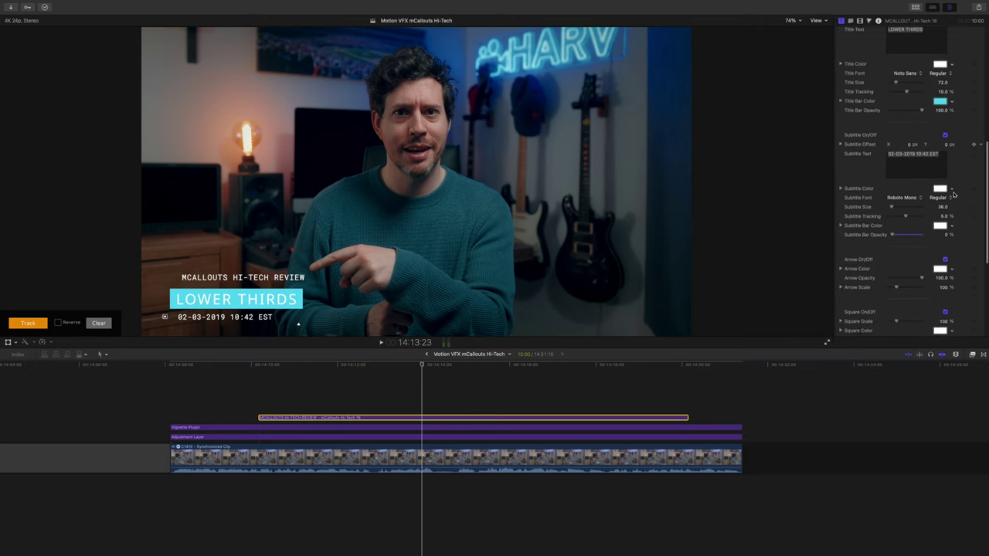
scroll(954, 195, down, 6)
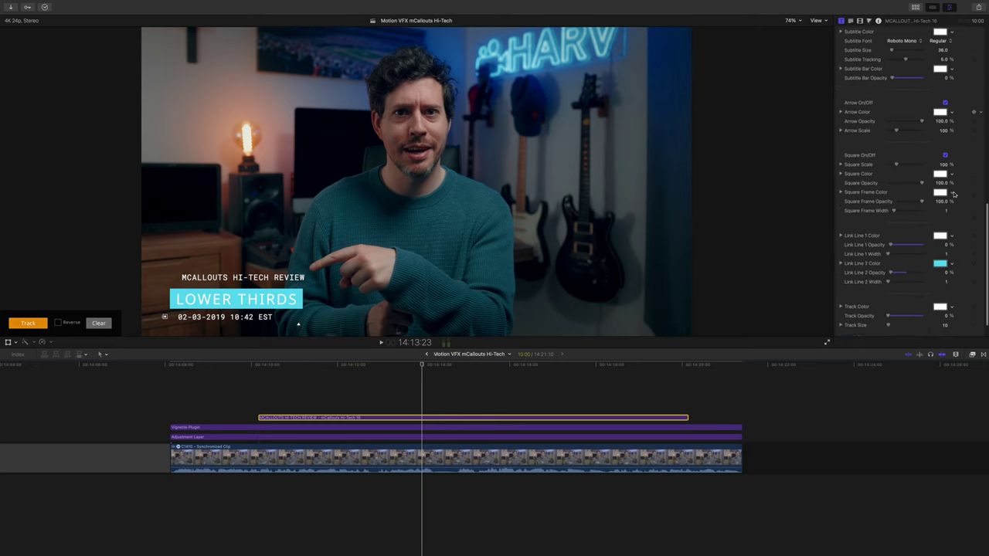